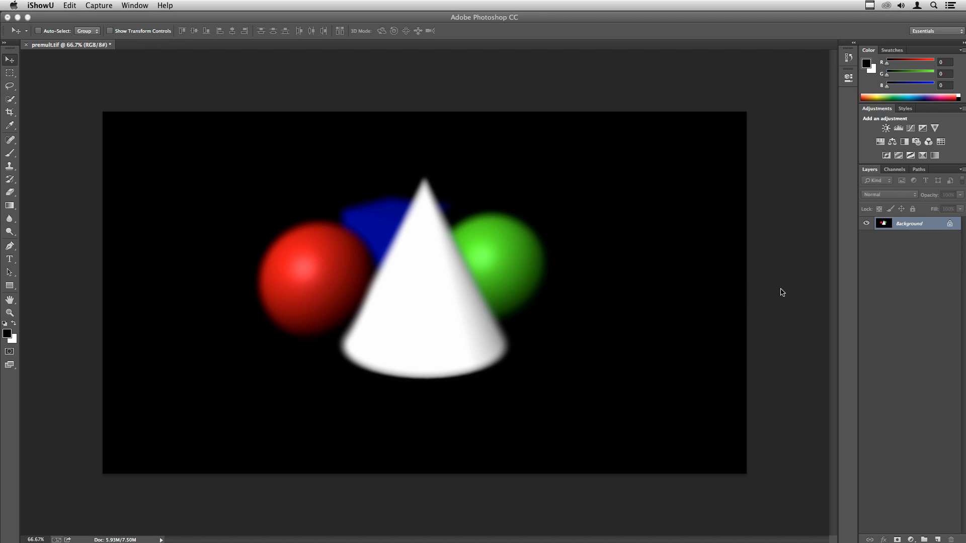
Mask the layer with an Alpha 1 selection, leaving the spheres and cone on transparency.
click(898, 171)
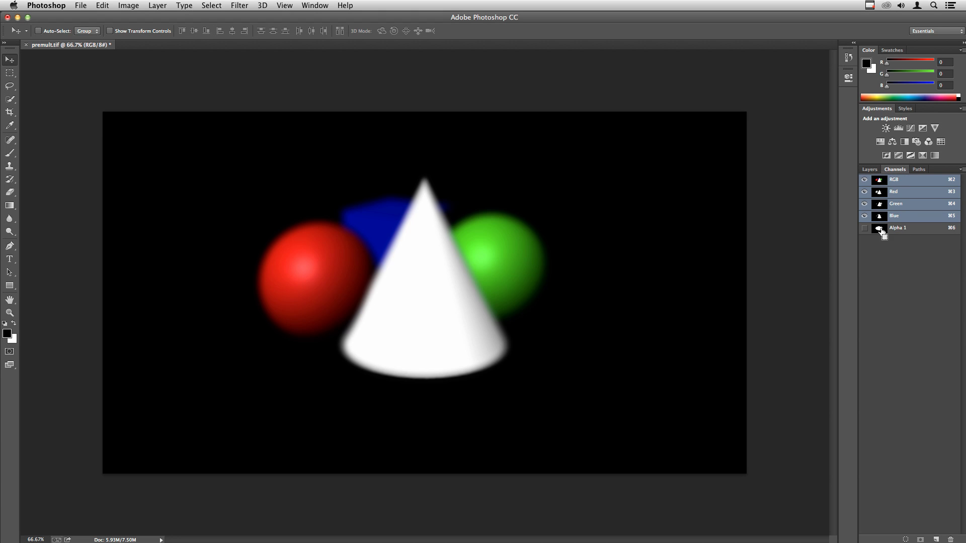
super+click(881, 229)
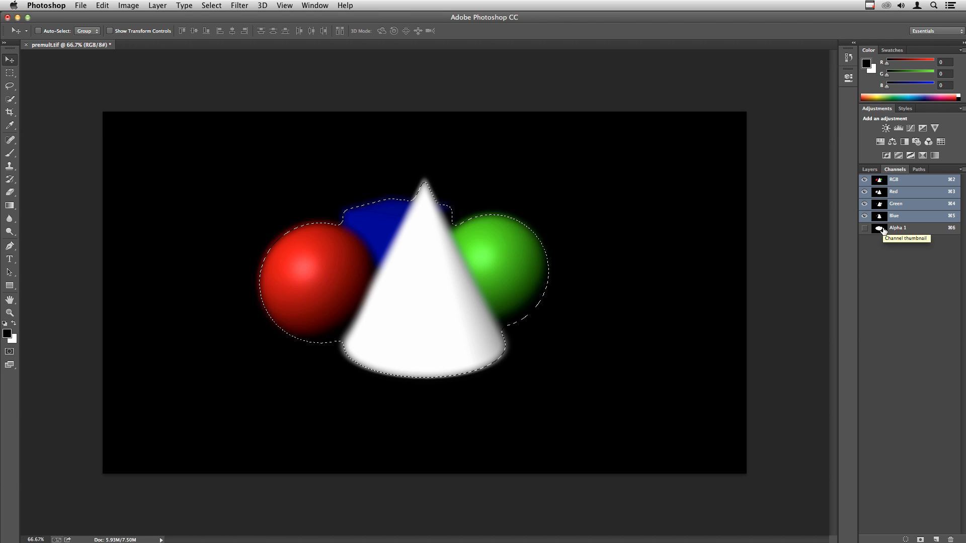
click(869, 170)
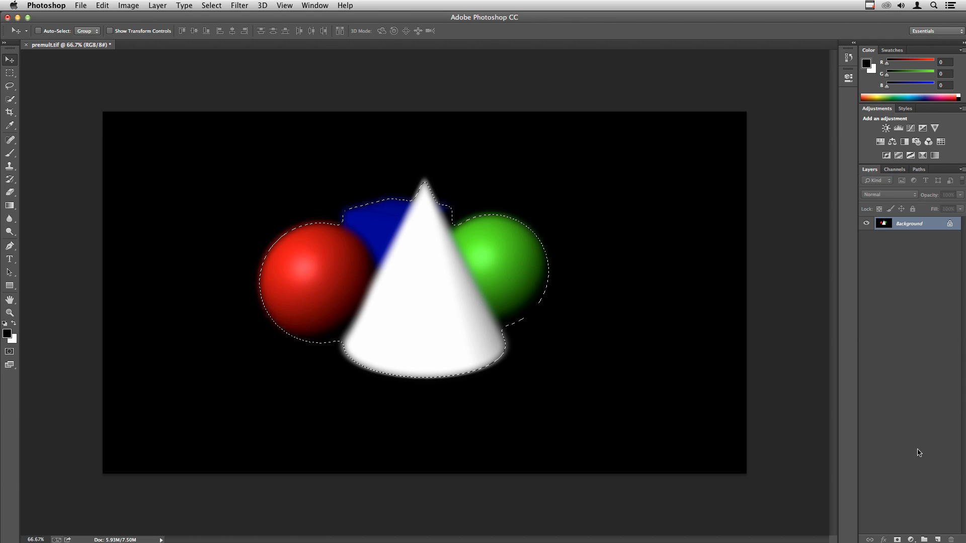
click(898, 540)
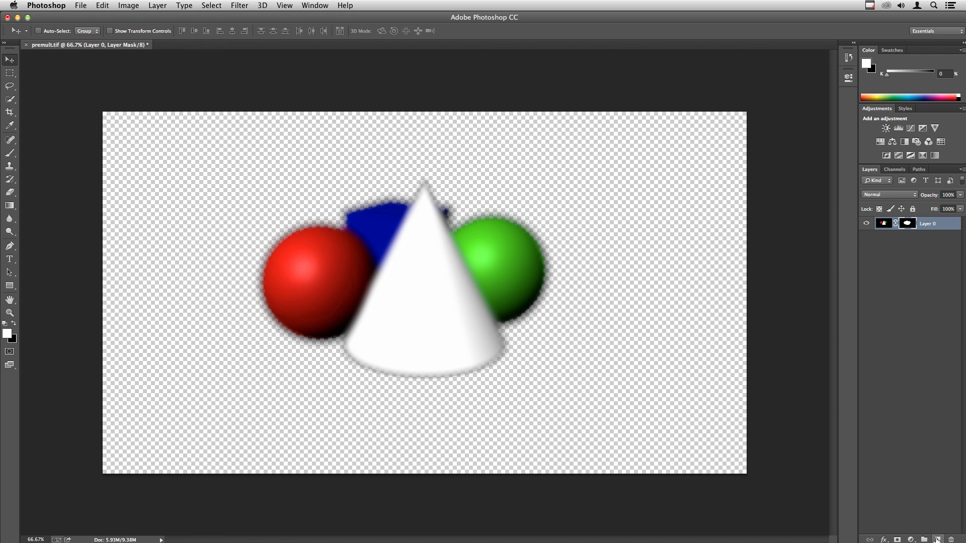
Add a new Layer 1 beneath Layer 0 and fill it with white.
click(937, 540)
drag(917, 226, 910, 243)
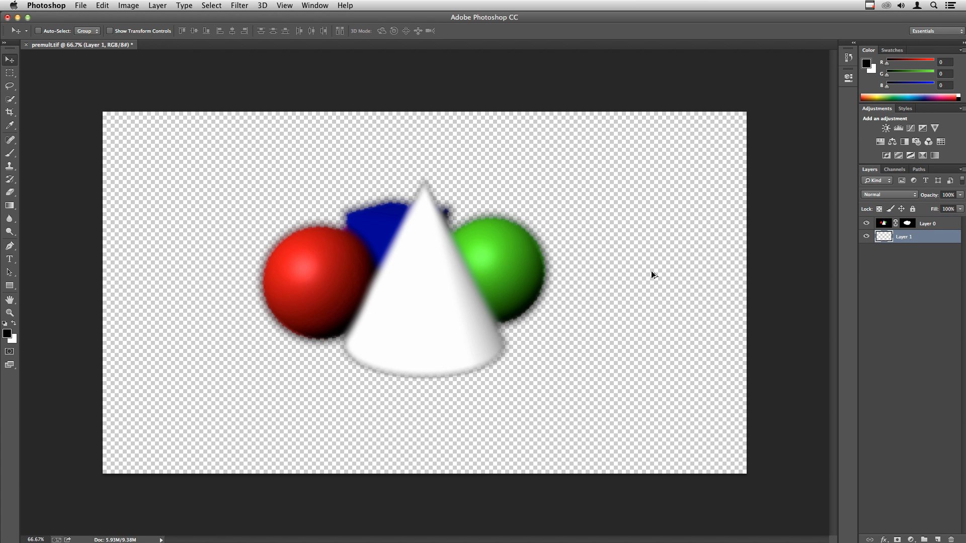
key(alt+BackSpace)
key(ctrl+BackSpace)
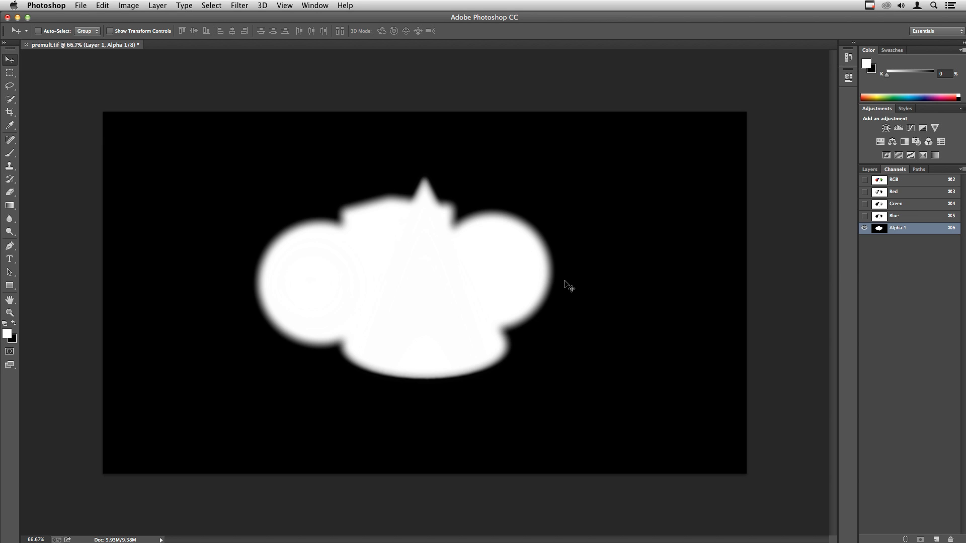
Zoom into the left sphere's soft alpha edge, then return to the fitted RGB composite.
key(z)
drag(580, 255, 655, 233)
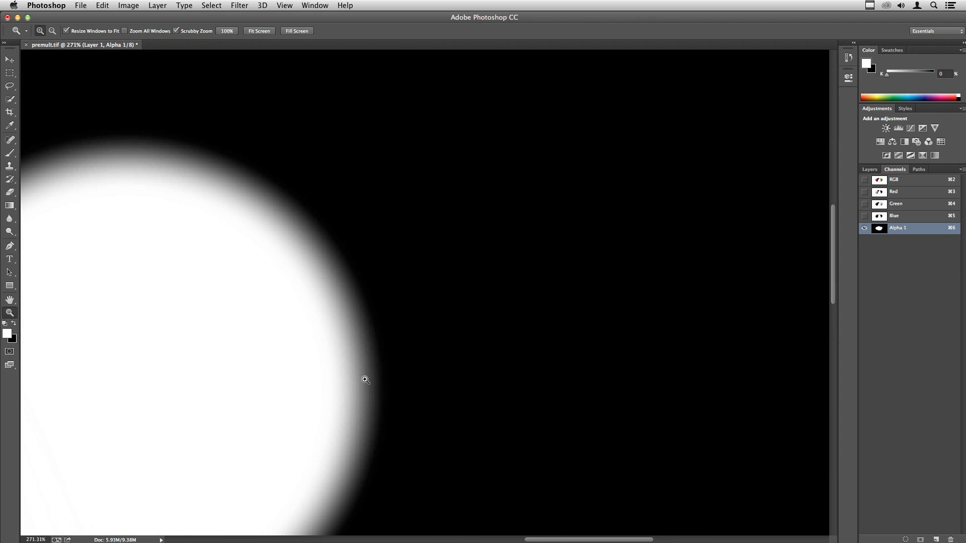
key(super+2)
key(super+0)
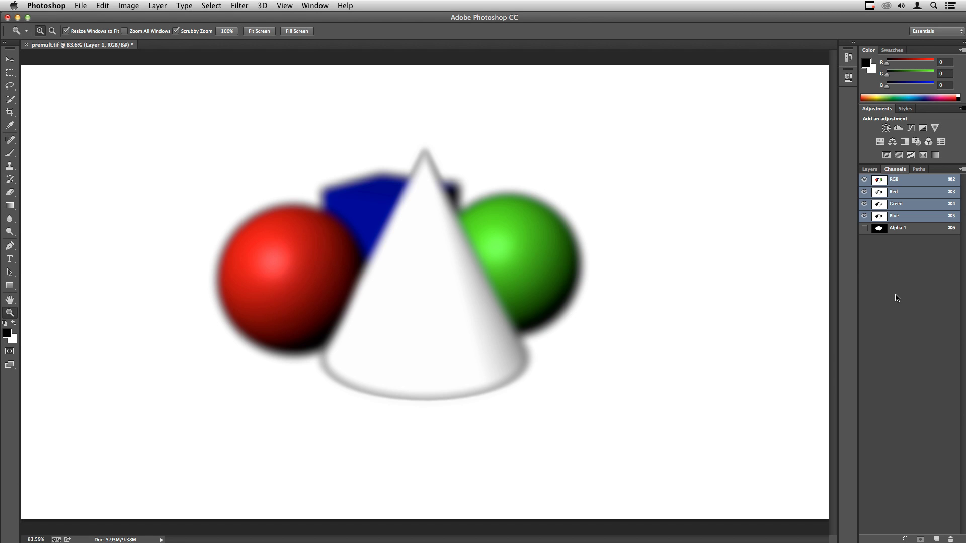
Open unpremult.tiff and zoom it to 100%.
key(super+o)
key(Down)
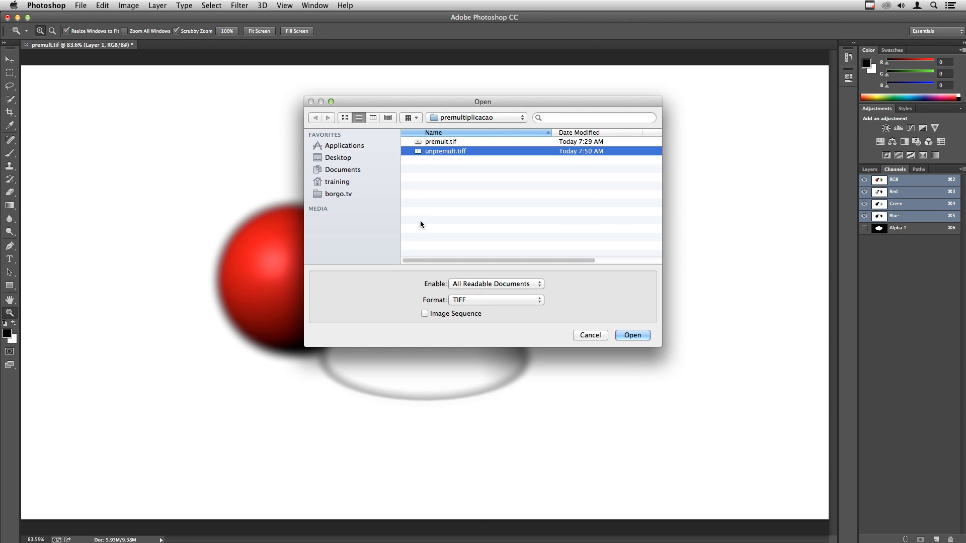
key(Return)
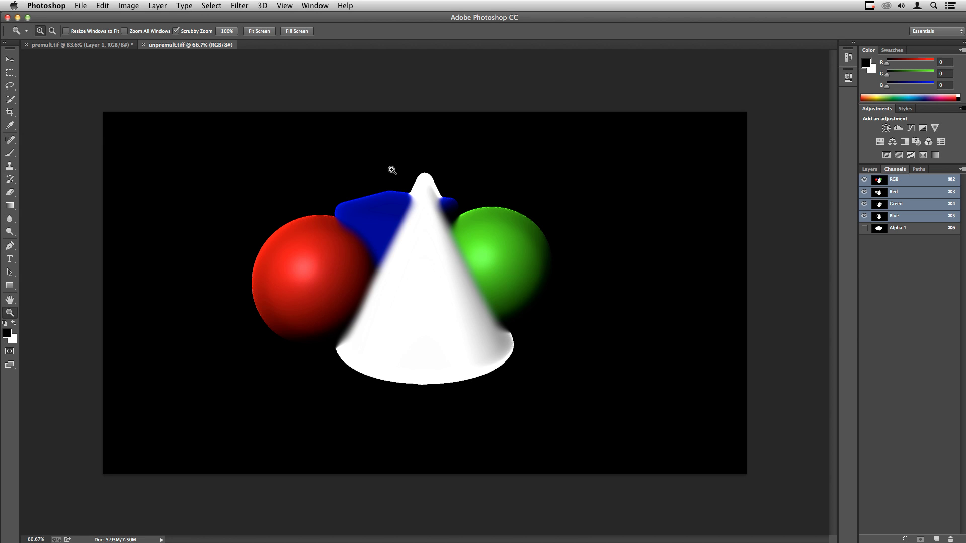
click(399, 181)
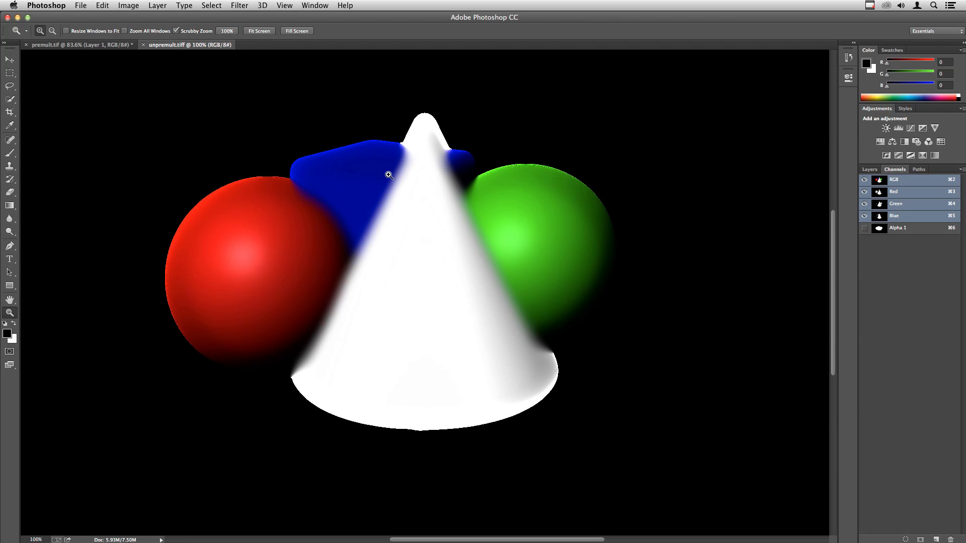
Compare unpremult.tiff's Alpha 1 channel, as overlay and alone, against its colour channels.
click(863, 229)
click(900, 229)
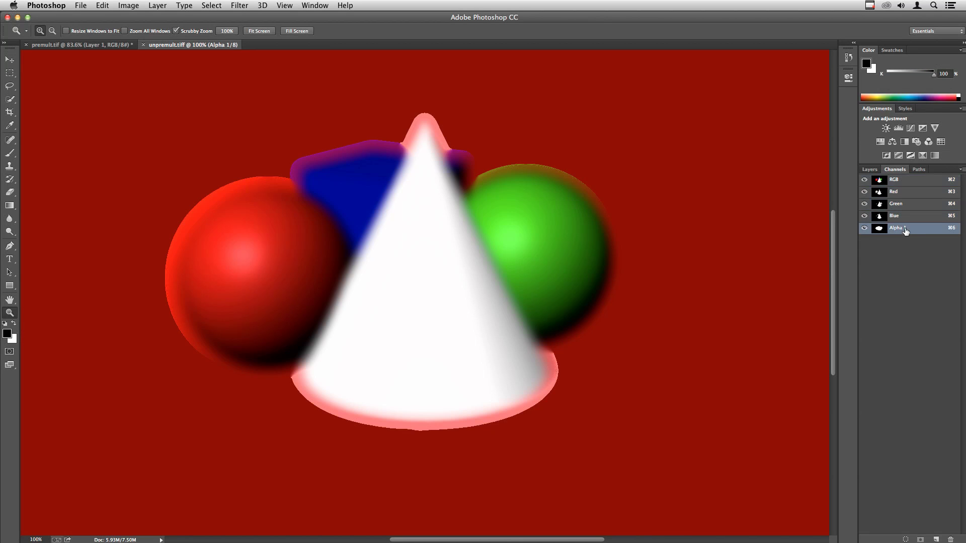
click(865, 230)
click(900, 191)
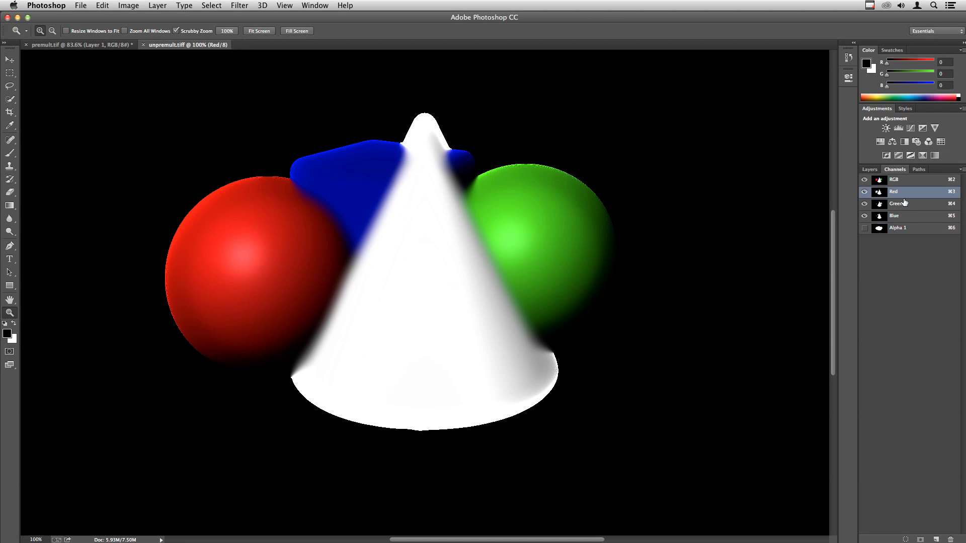
click(900, 230)
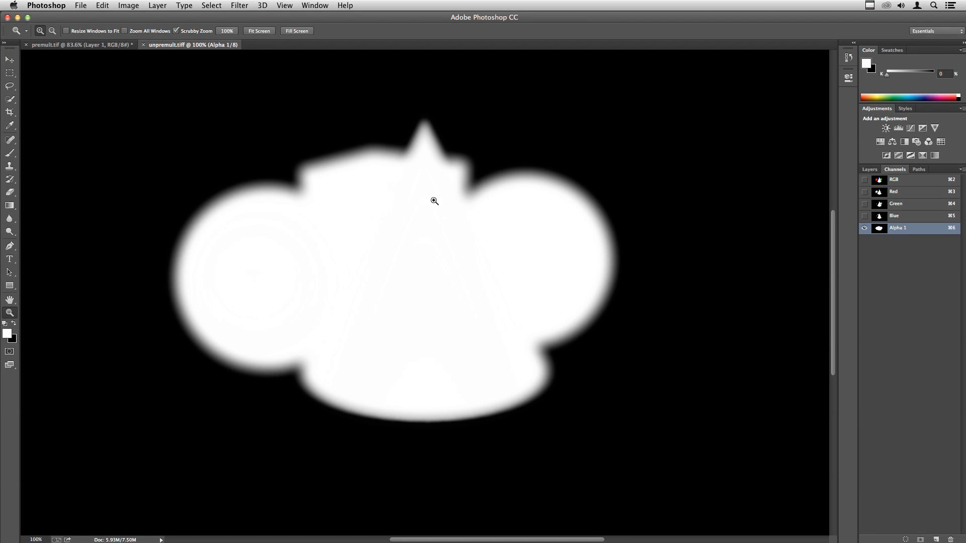
Return to the RGB composite and drag Layer 0's mask to the delete button.
click(895, 182)
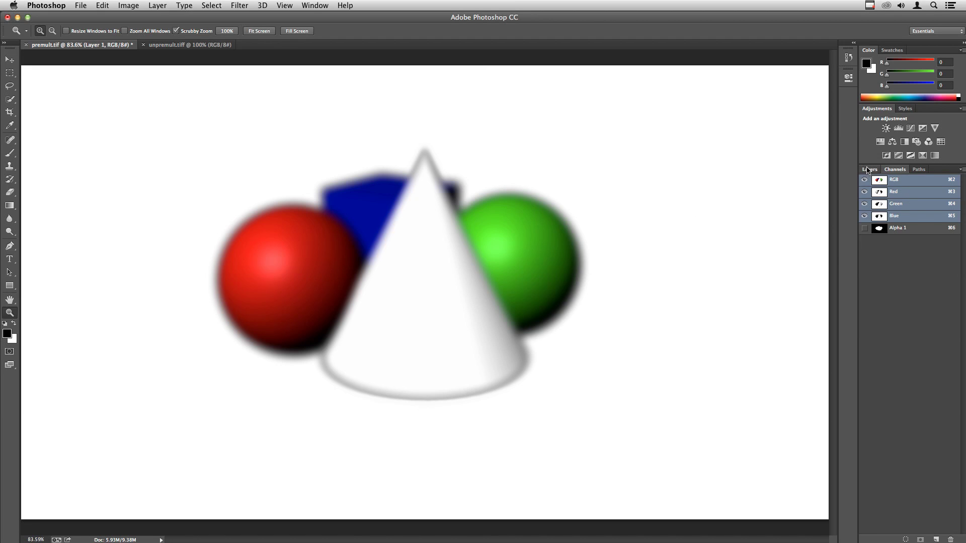
click(870, 170)
drag(911, 228, 945, 540)
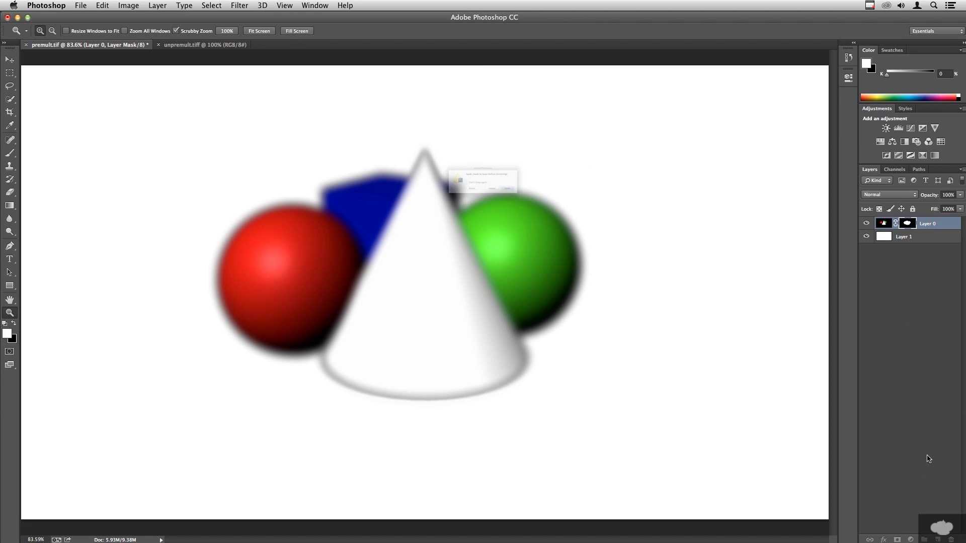
Delete Layer 0's mask without applying it, restoring the black background.
click(462, 207)
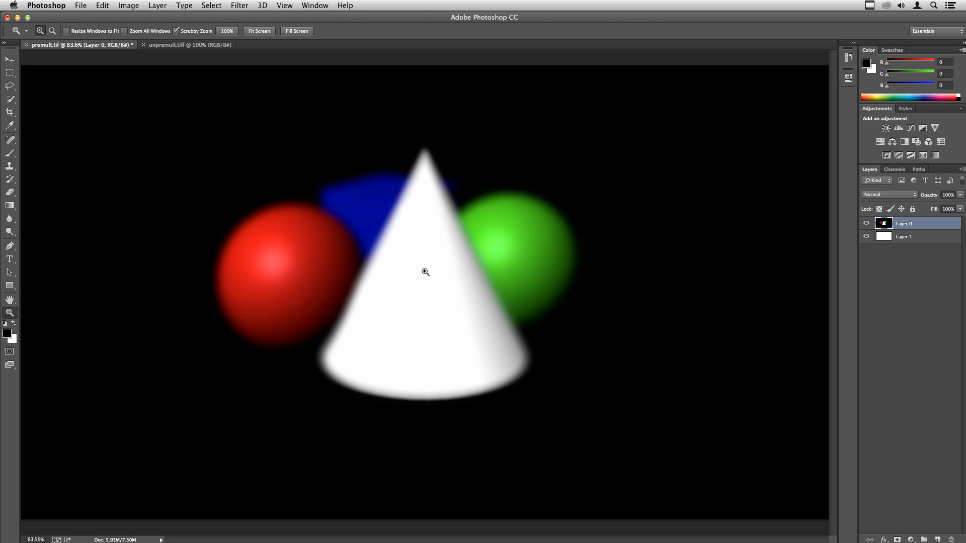
click(125, 6)
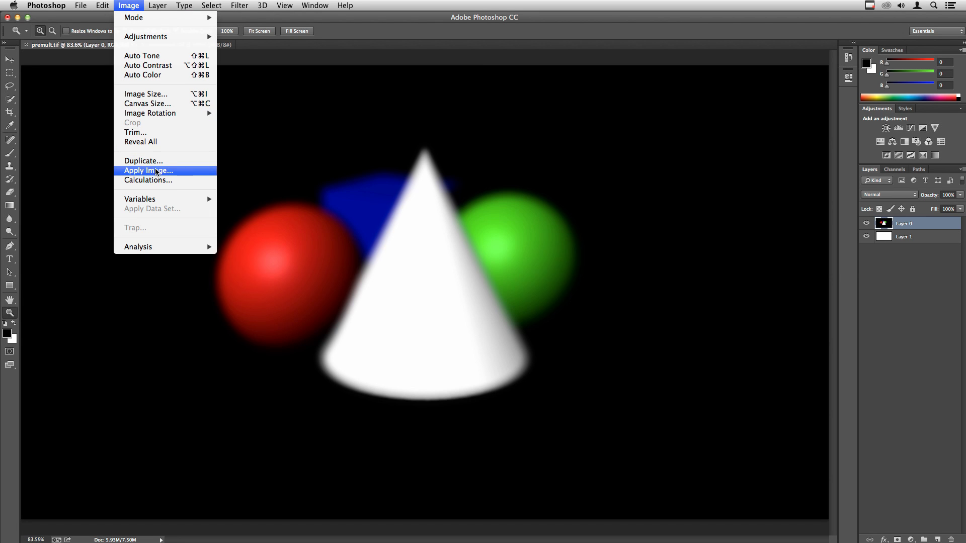
Apply Image to Layer 0 using its Alpha 1 channel with Divide blending.
click(171, 172)
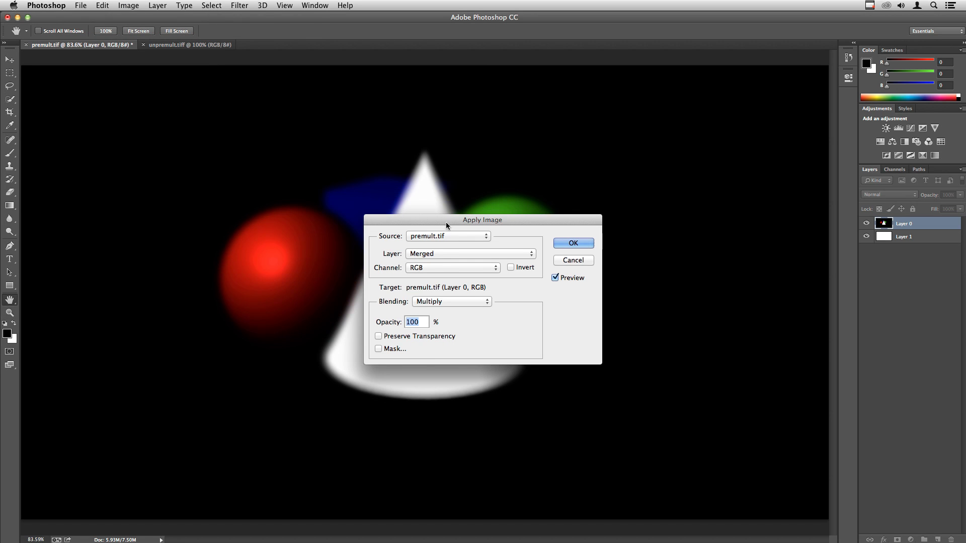
click(432, 253)
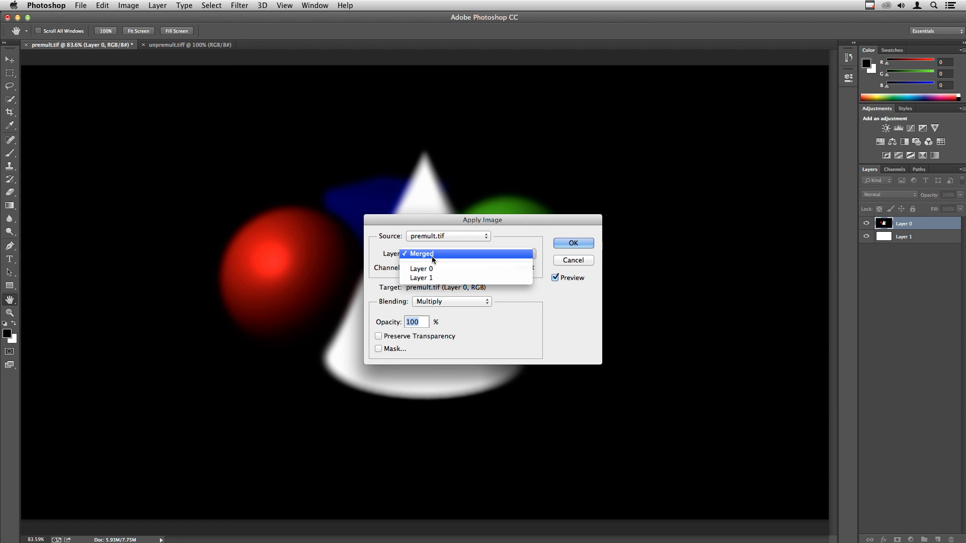
click(430, 272)
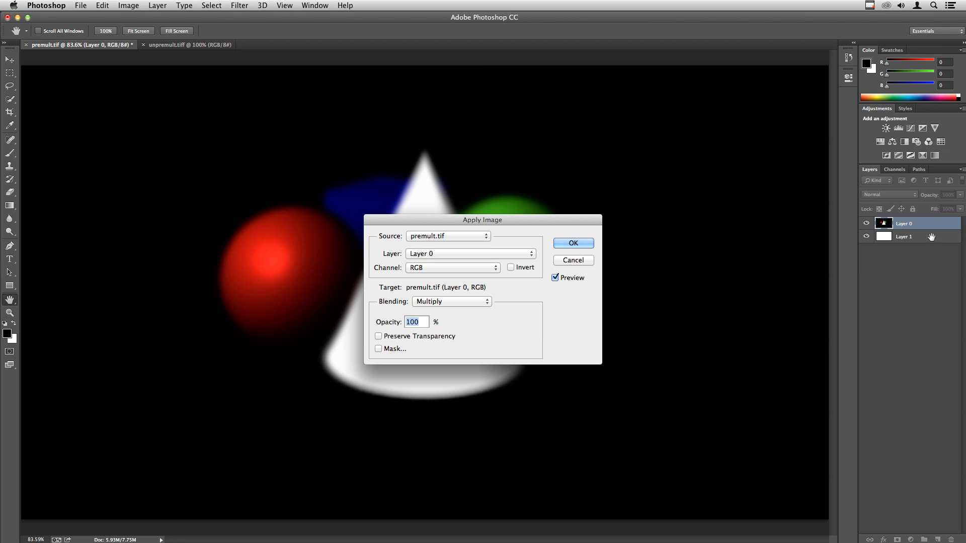
click(415, 268)
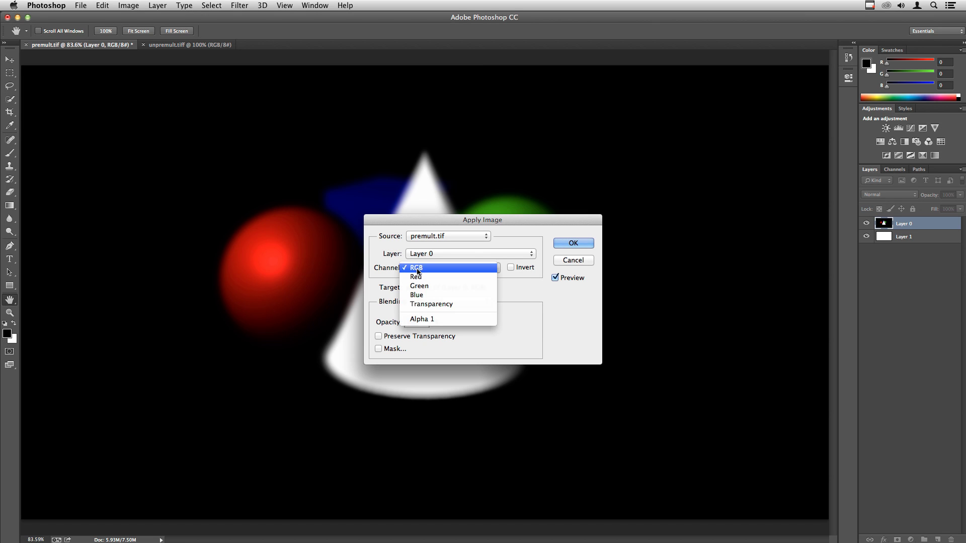
click(431, 320)
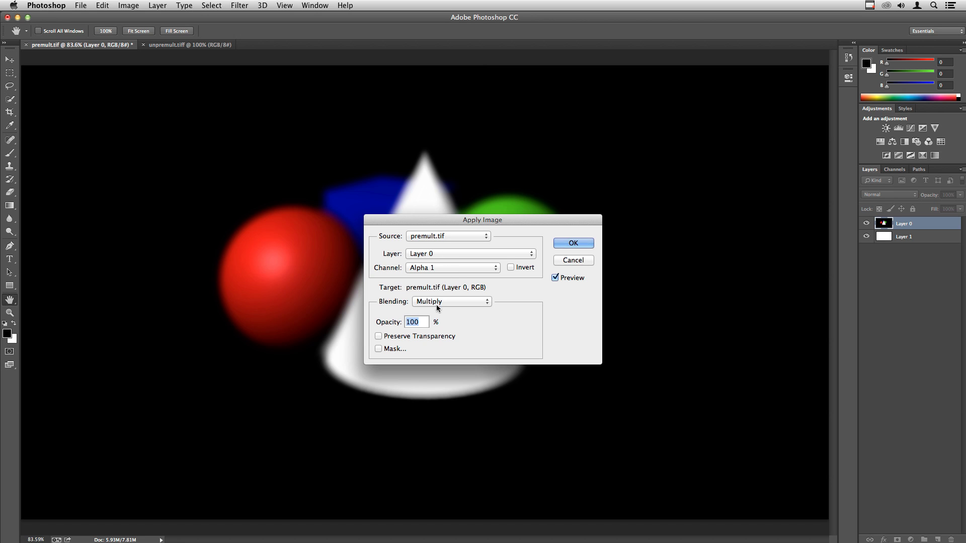
click(438, 303)
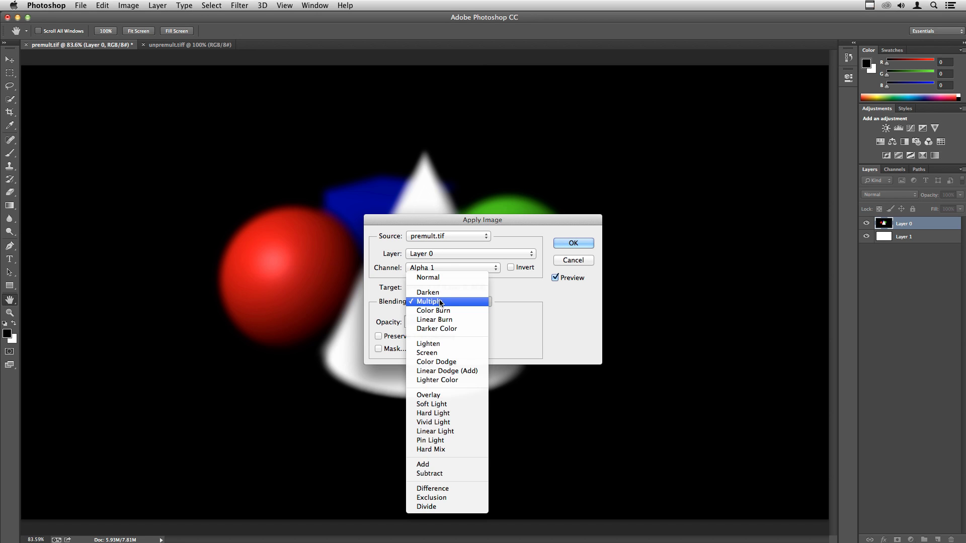
click(430, 507)
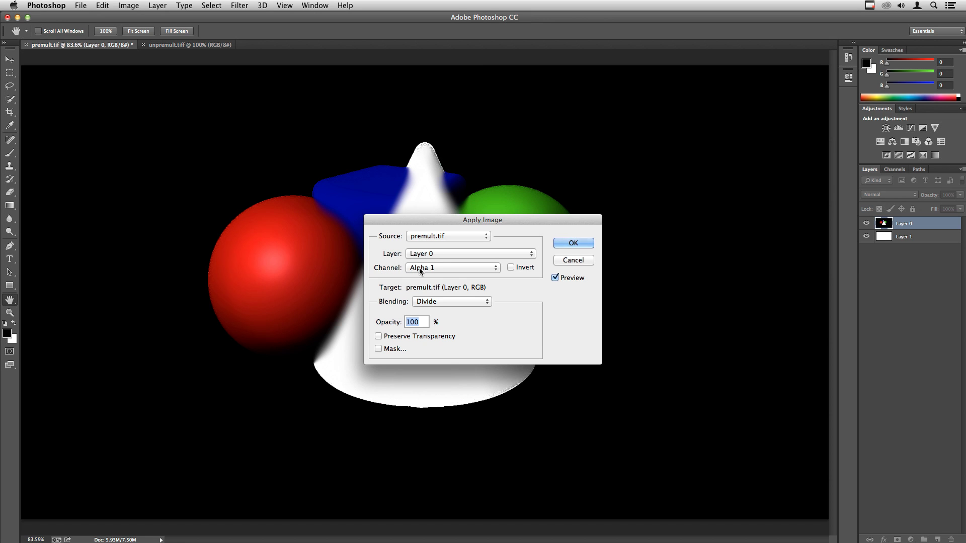
click(575, 244)
key(z)
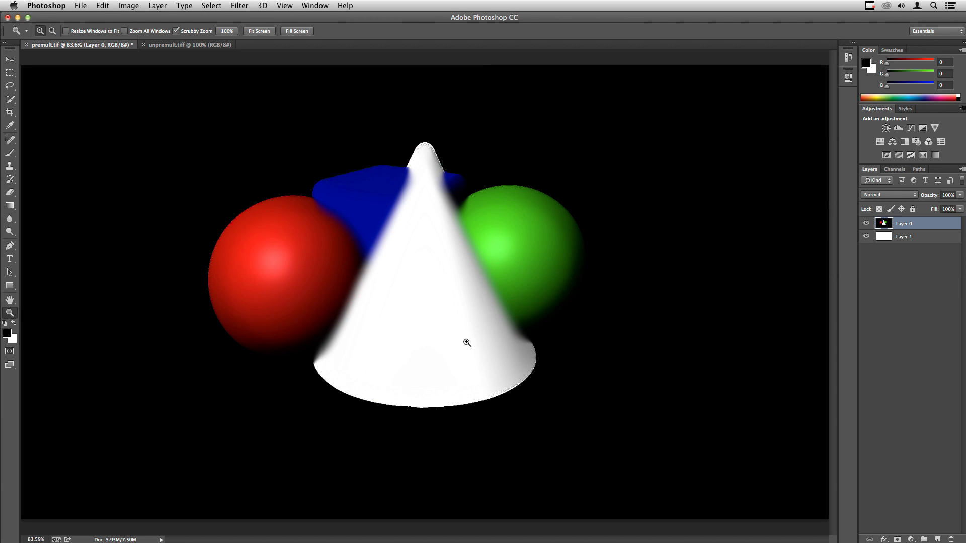
Compare the result against unpremult.tiff fitted on screen, then return to premult.tif.
click(178, 46)
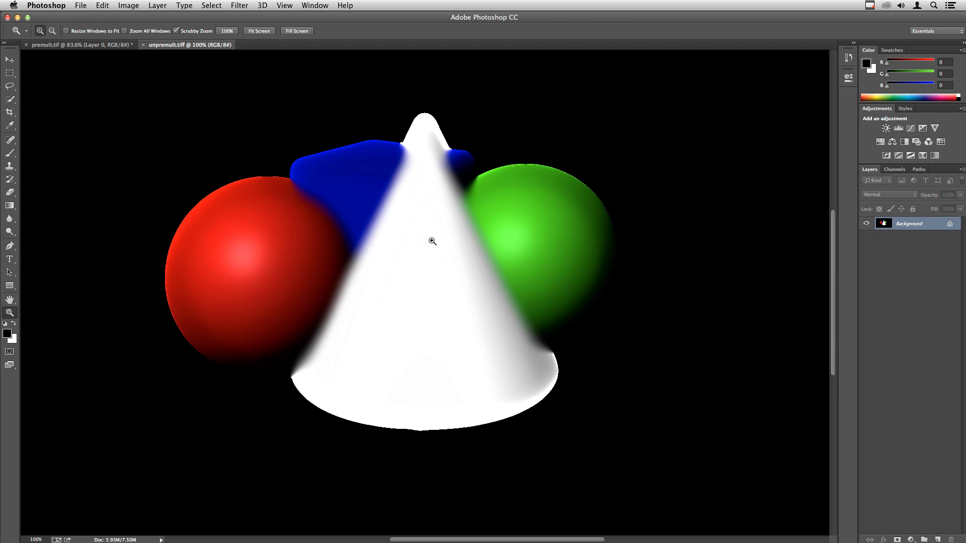
key(super+0)
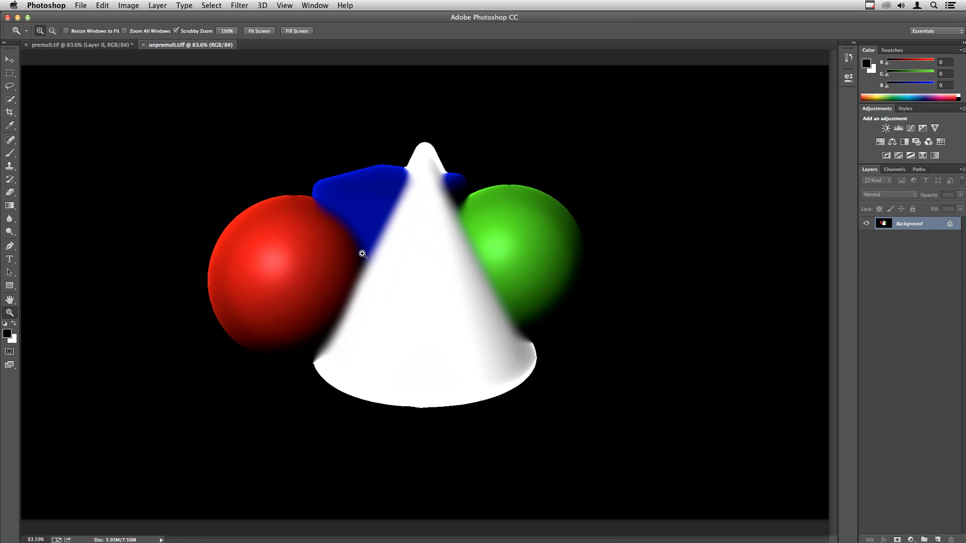
click(58, 46)
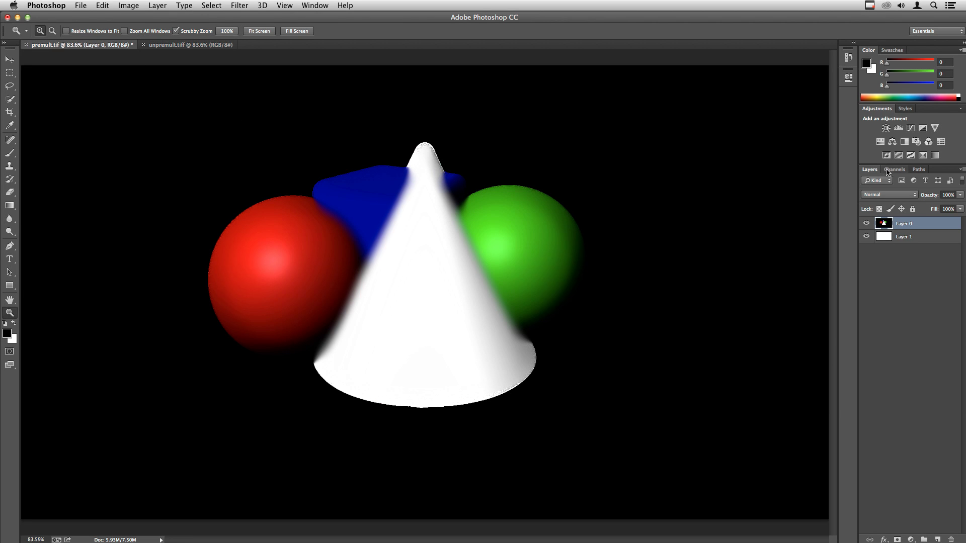
Load premult.tif's Alpha 1 channel as a selection and go back to Layers.
click(894, 170)
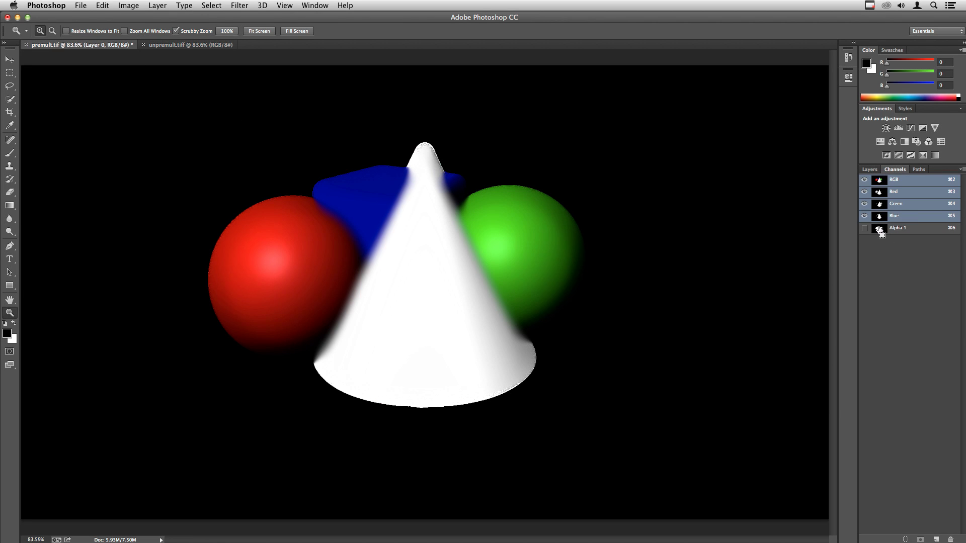
super+click(880, 229)
click(870, 170)
Add a layer mask to Layer 0 from the Alpha 1 selection.
click(897, 540)
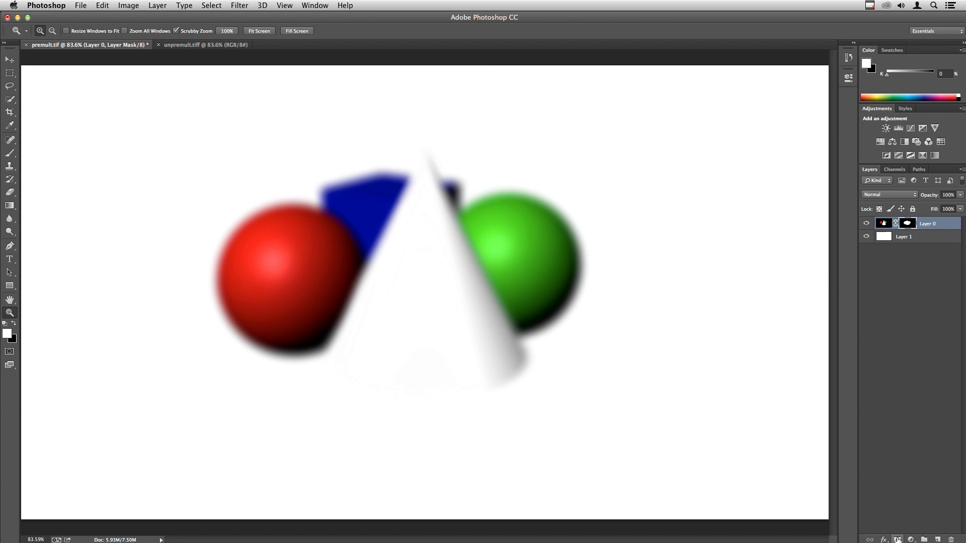